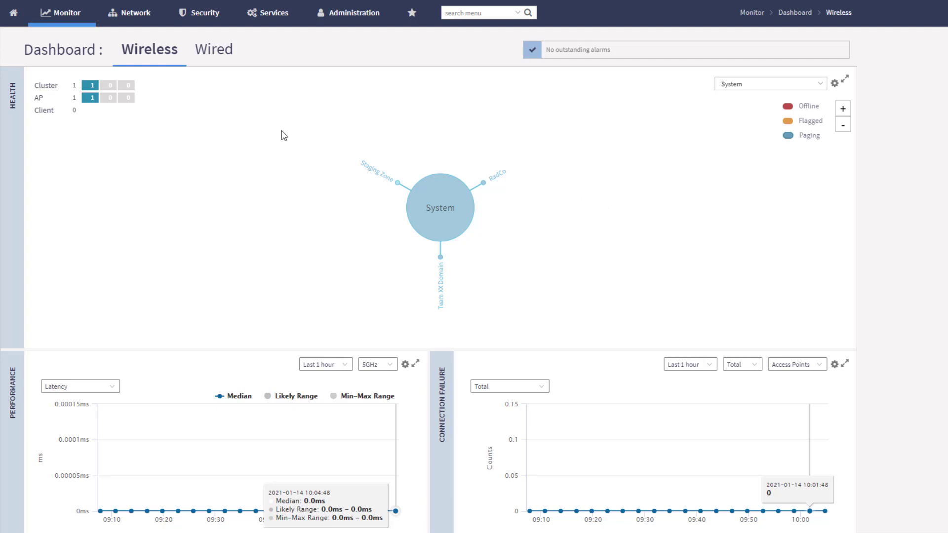
Step: Open Wireless LANs for zone TeamXXZone2 under Team XX Domain and start a new WLAN
click(135, 15)
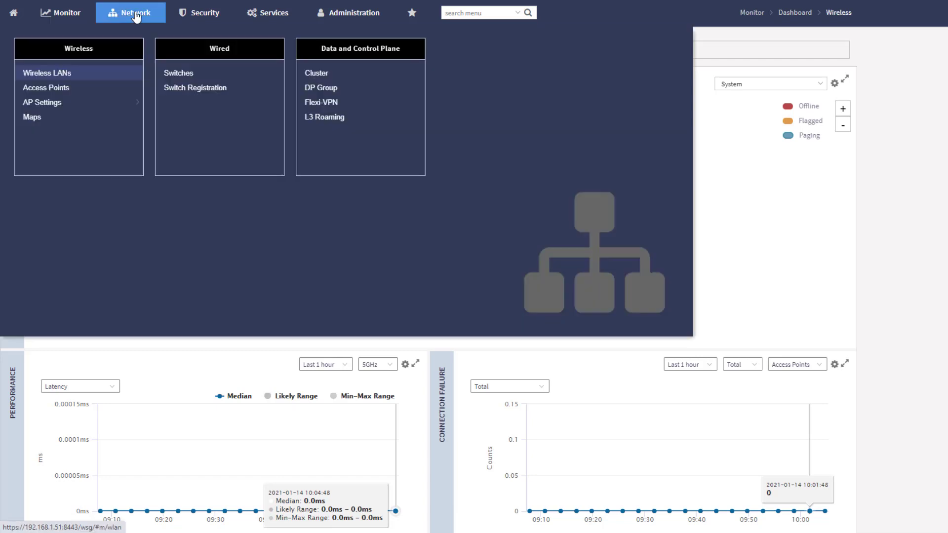
click(59, 73)
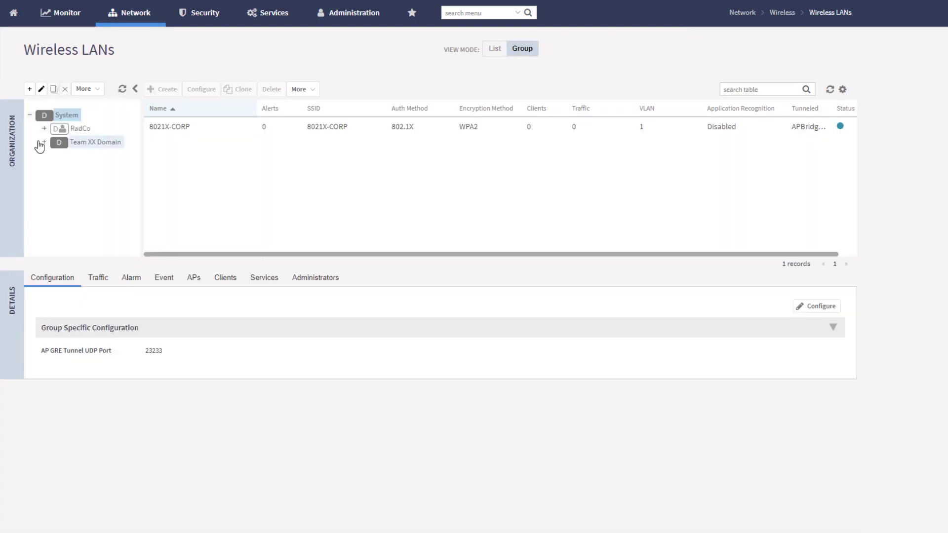
click(44, 142)
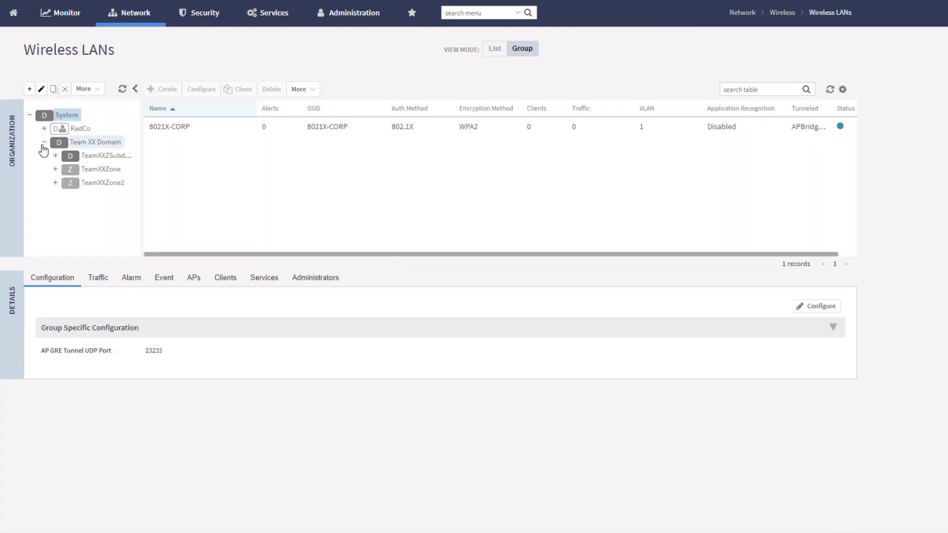
click(98, 192)
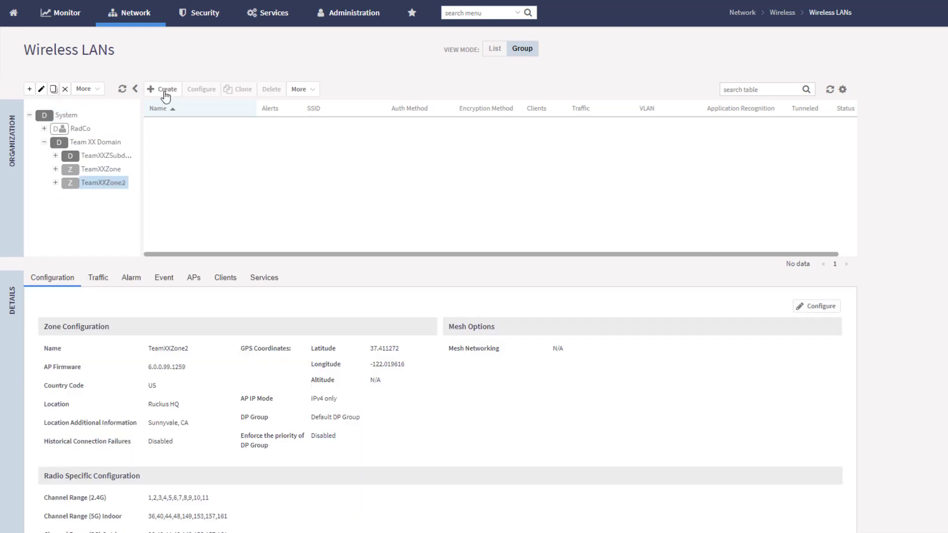
click(166, 91)
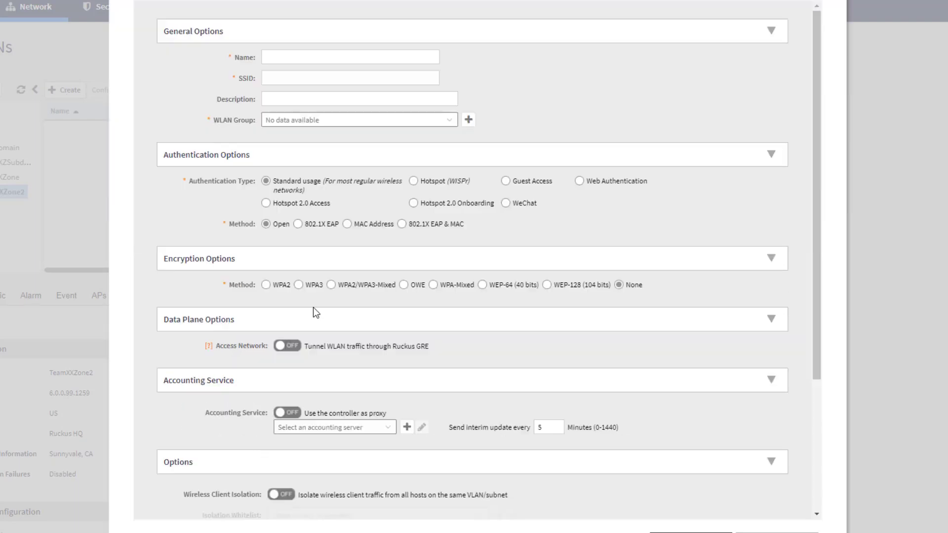
Step: Name the WLAN GuestAccess, choose WPA2 encryption and enter a passphrase, revealing it to verify
click(319, 56)
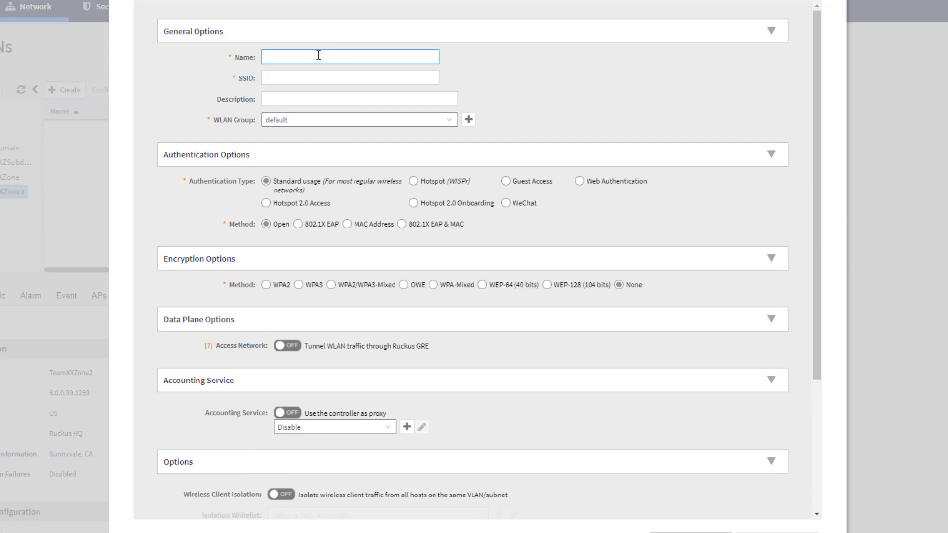
text(GuestAccess)
click(267, 285)
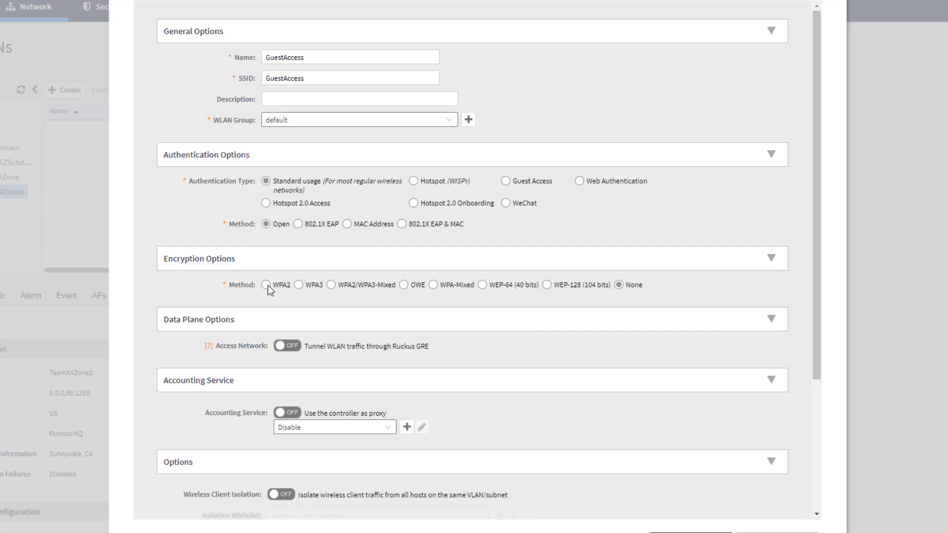
click(329, 325)
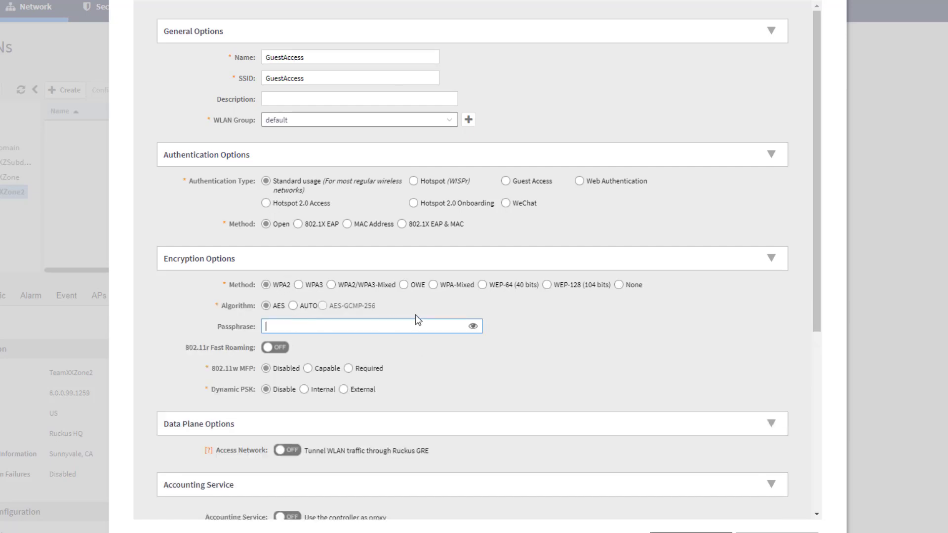
text(•••••••)
text(ou)
click(473, 326)
click(593, 342)
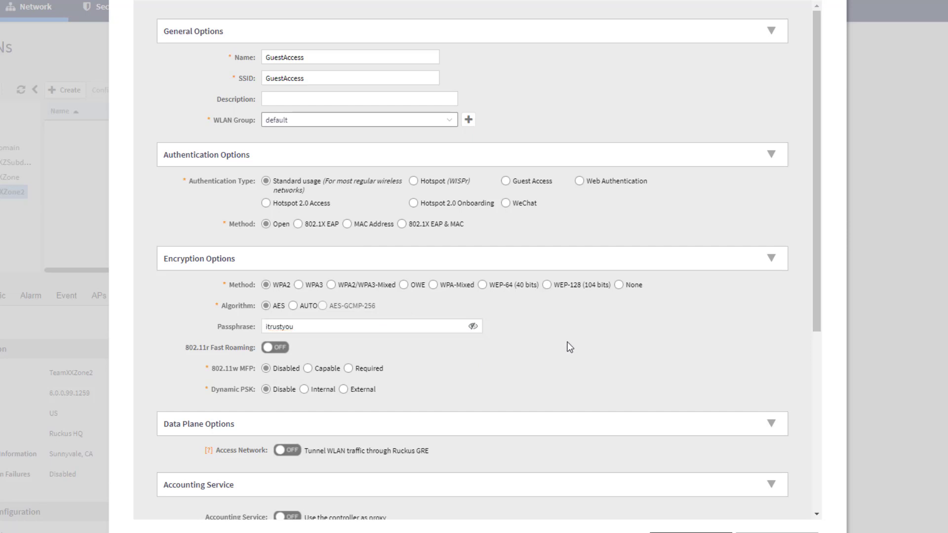
Step: Set Access VLAN ID to 20 under the GuestAccess WLAN's Advanced Options
scroll(576, 348, down, 4)
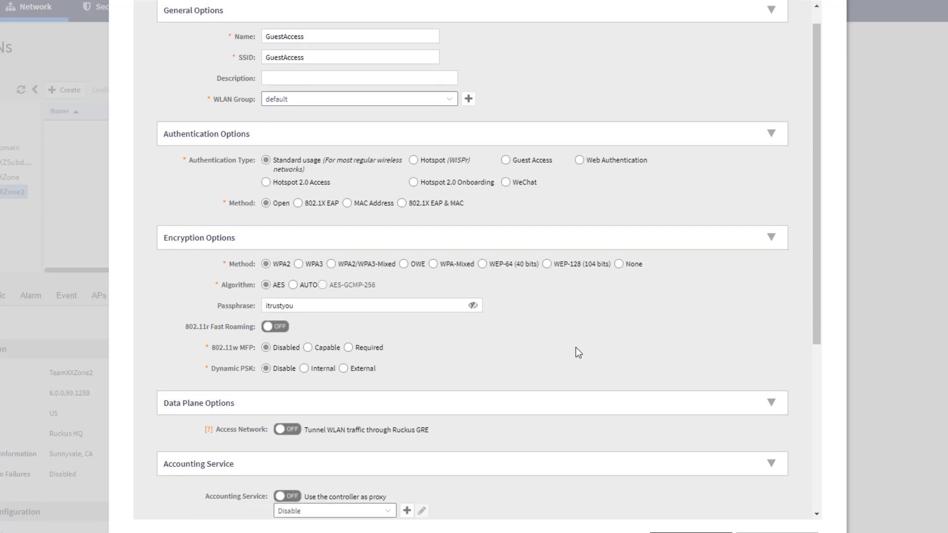
scroll(576, 348, down, 2)
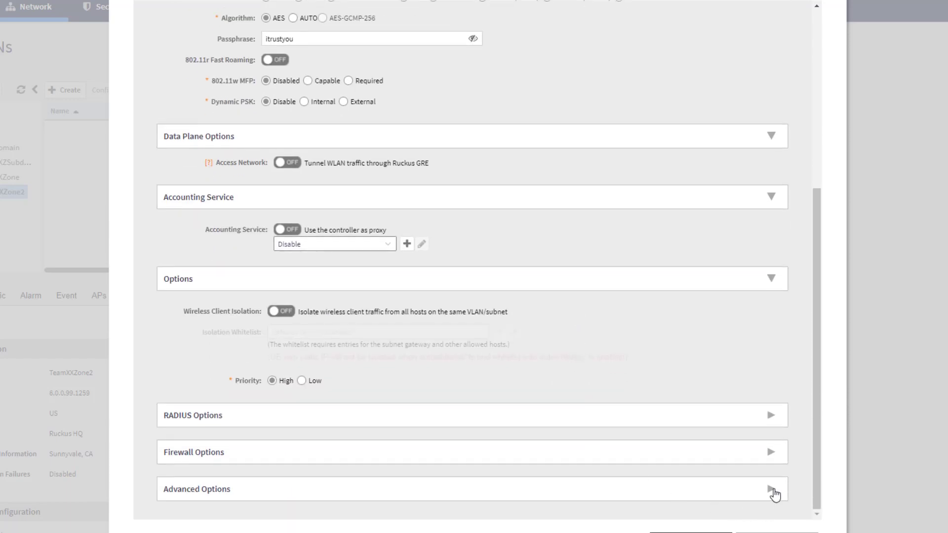
click(617, 489)
scroll(593, 237, down, 5)
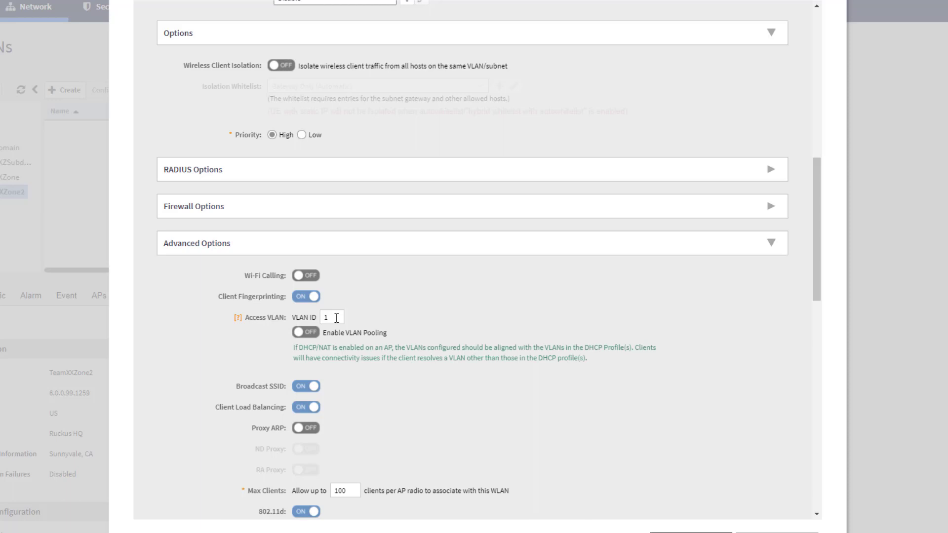
click(337, 317)
click(620, 300)
scroll(620, 301, down, 2)
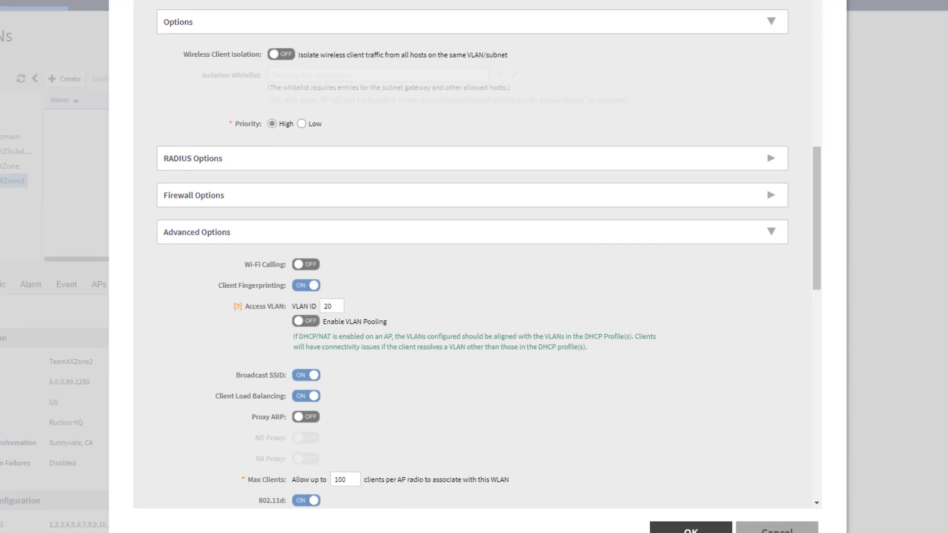
scroll(603, 303, up, 10)
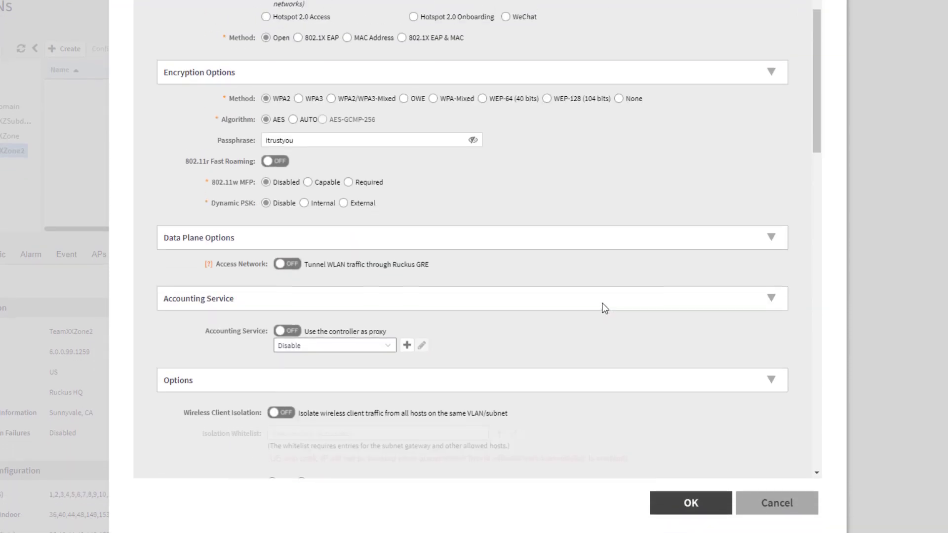
scroll(601, 308, down, 8)
scroll(605, 311, down, 5)
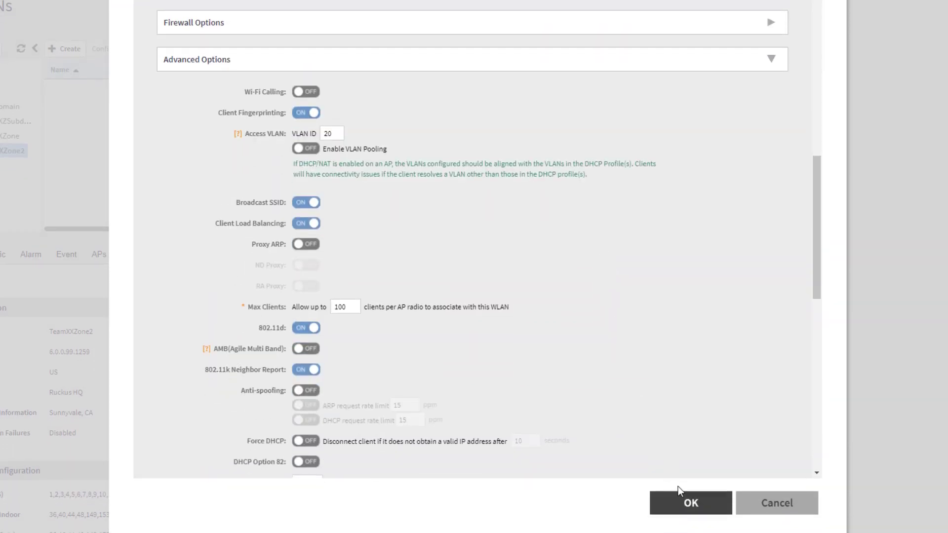
Step: Submit the GuestAccess WLAN form with OK so it appears in TeamXXZone2
click(684, 506)
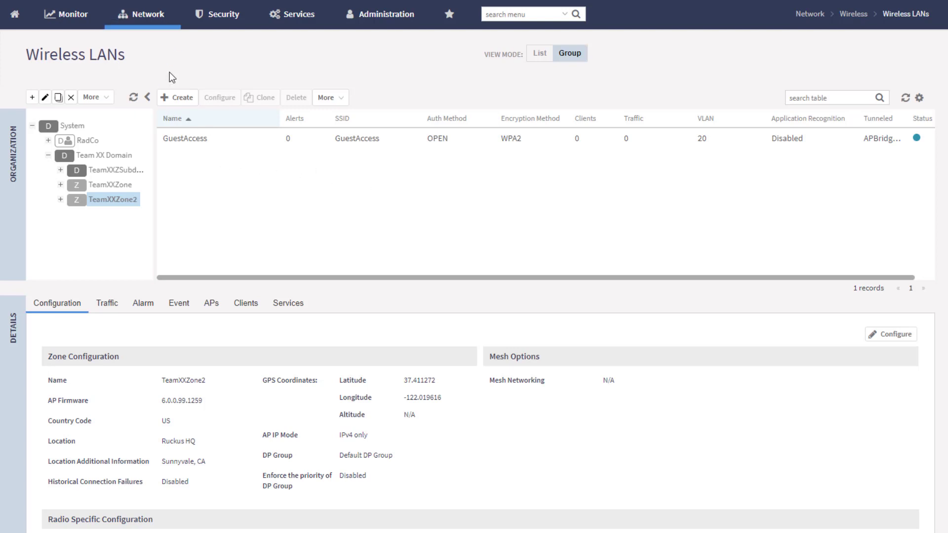
Step: List Access Points for TeamXXZone2 under Team XX Domain and select the RuckusR310 AP
click(133, 20)
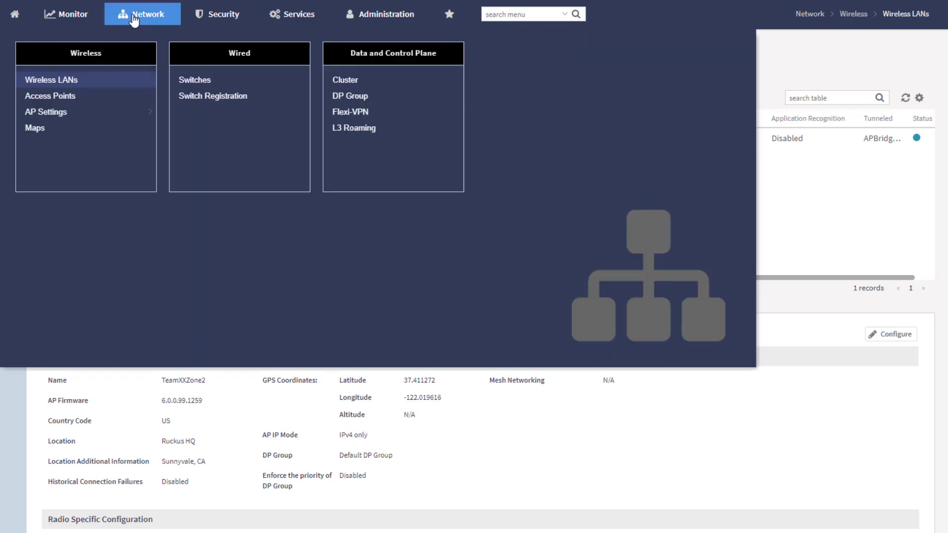
click(64, 109)
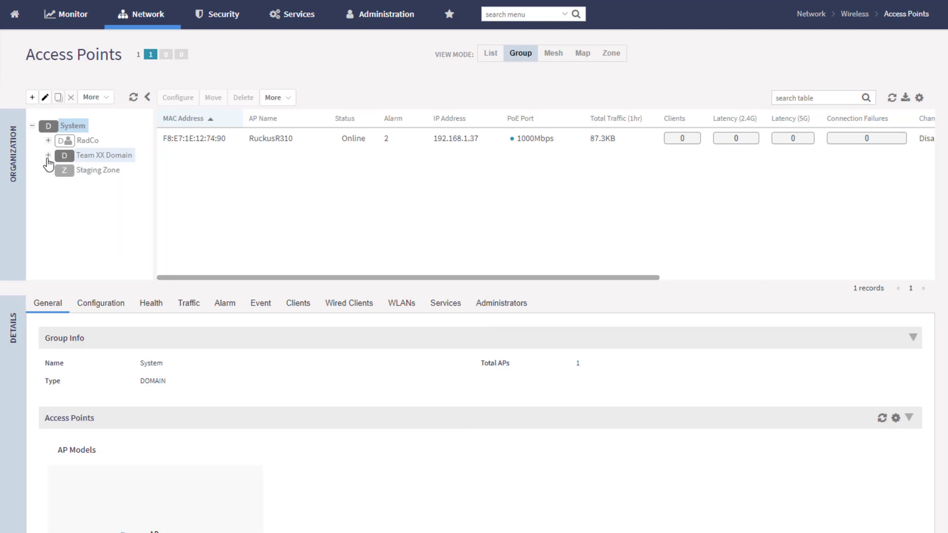
click(48, 156)
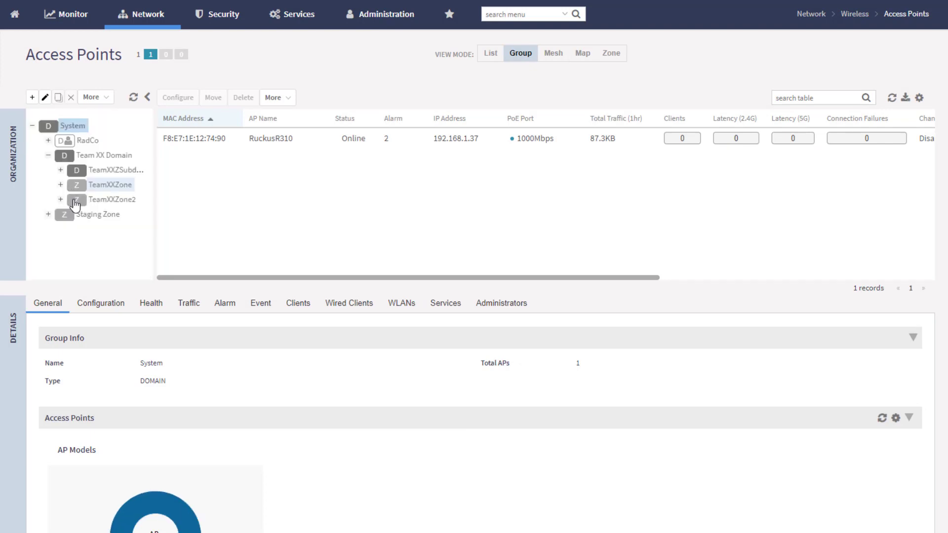
click(114, 200)
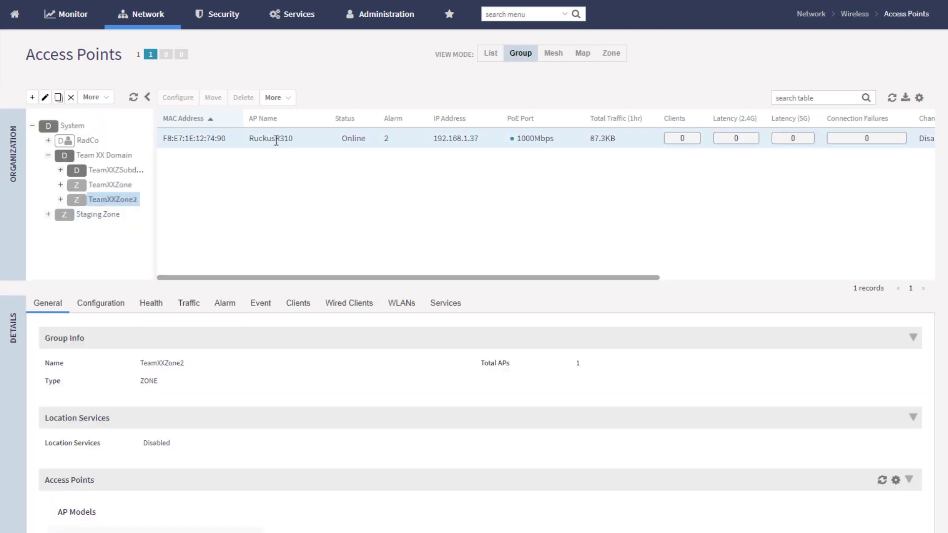
click(276, 140)
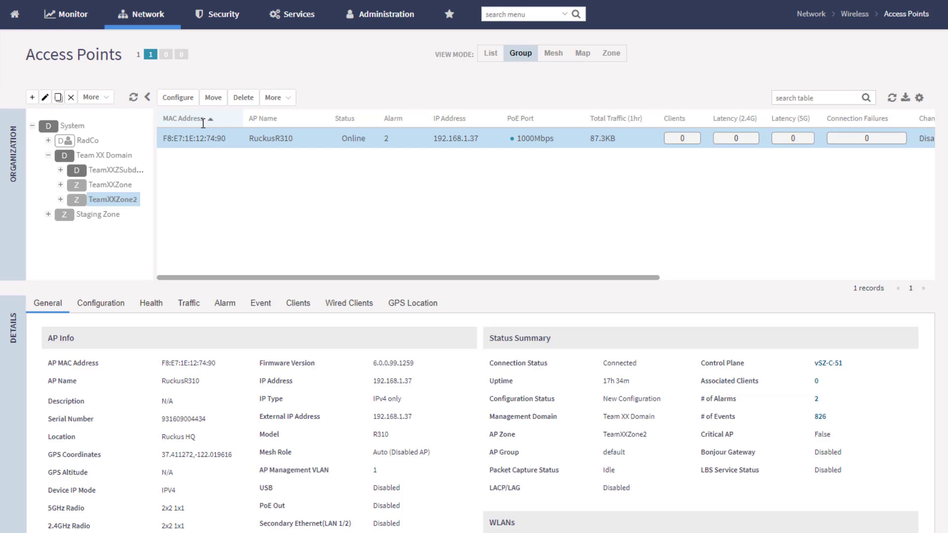
Step: Edit the RuckusR310 AP and switch Model Specific Control on
click(177, 97)
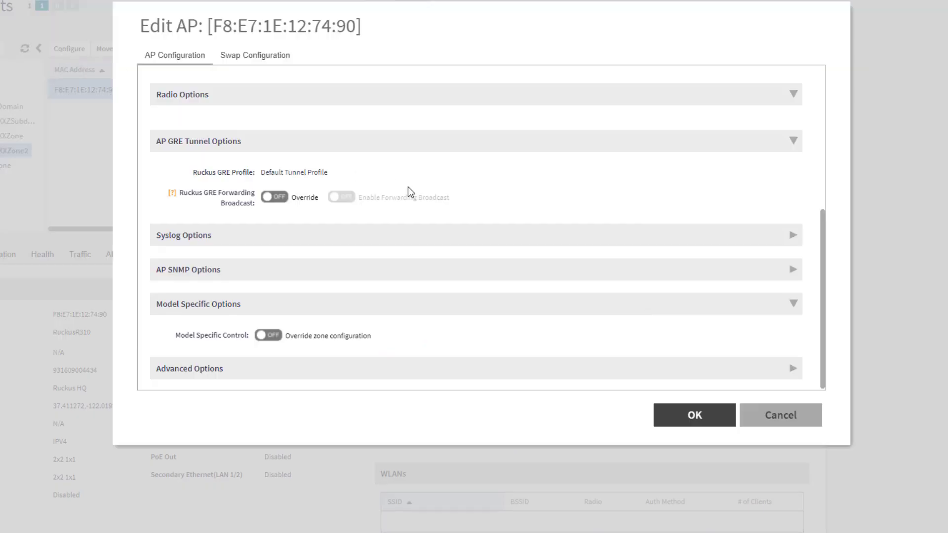
scroll(411, 195, down, 5)
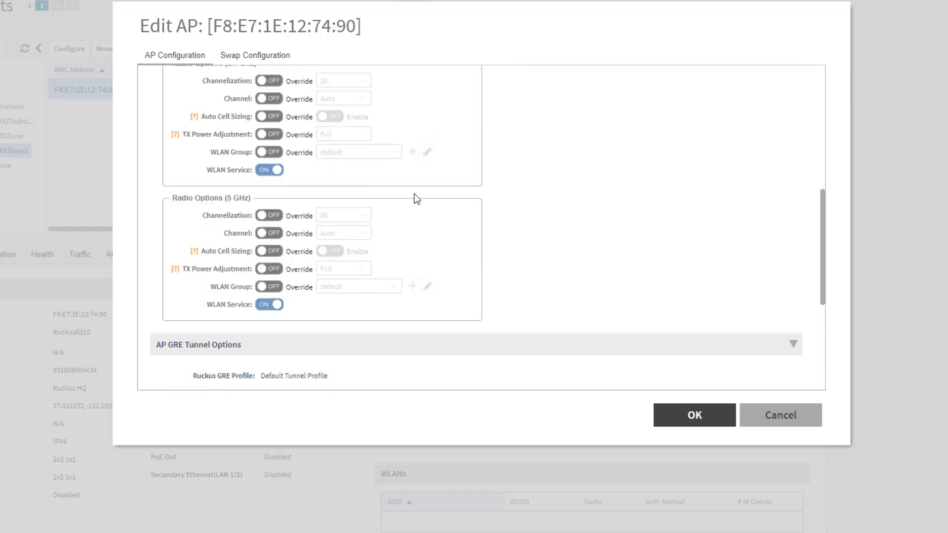
scroll(415, 196, down, 4)
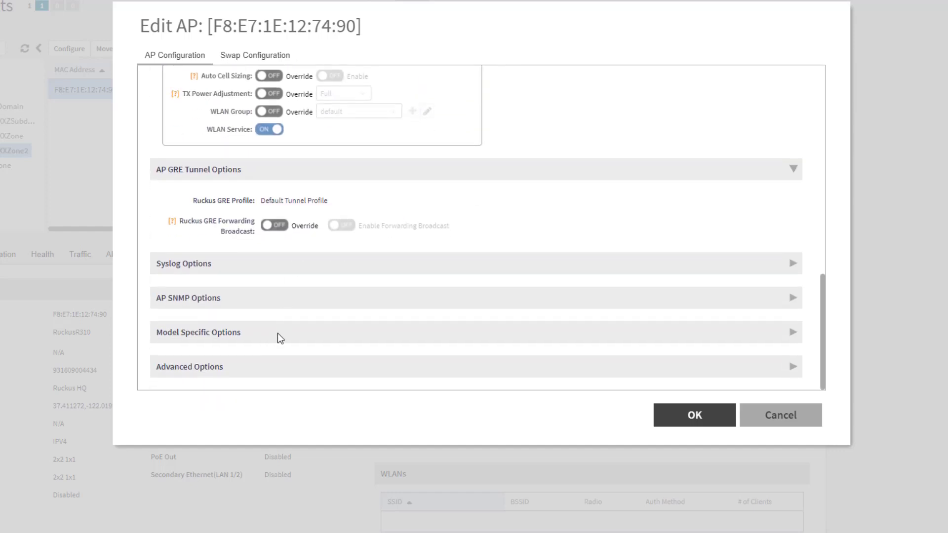
click(796, 338)
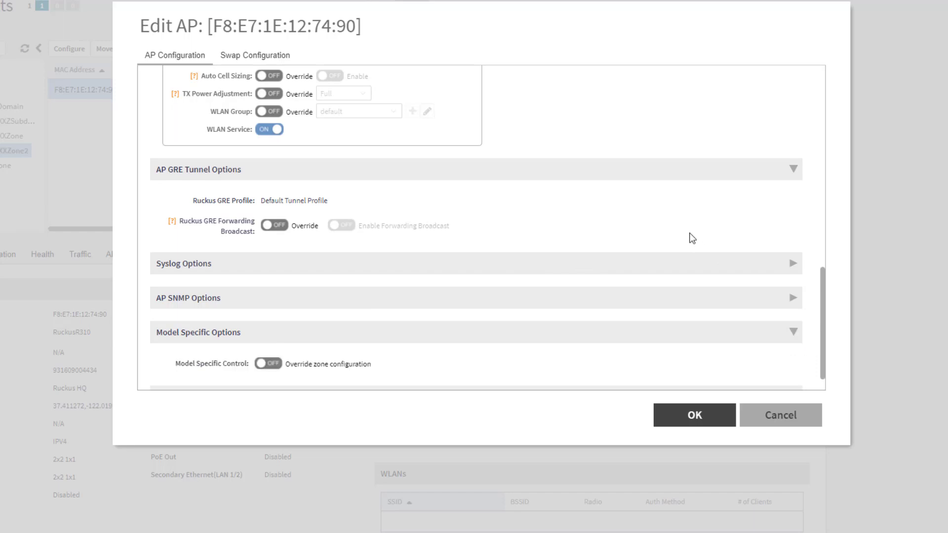
scroll(679, 230, down, 1)
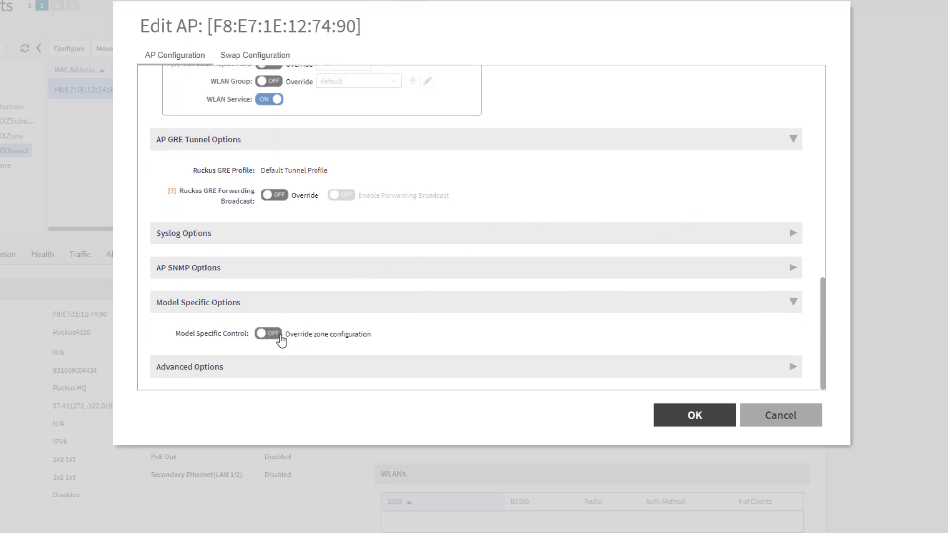
click(269, 334)
Step: Keep LAN 1 Profile on Default Trunk Port(WAN) and save the AP settings
scroll(438, 218, down, 4)
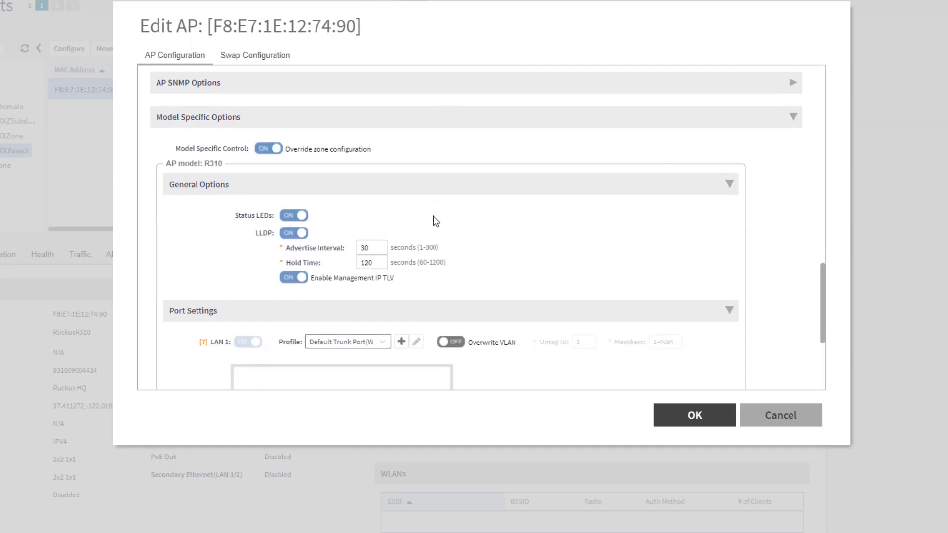
scroll(434, 216, down, 3)
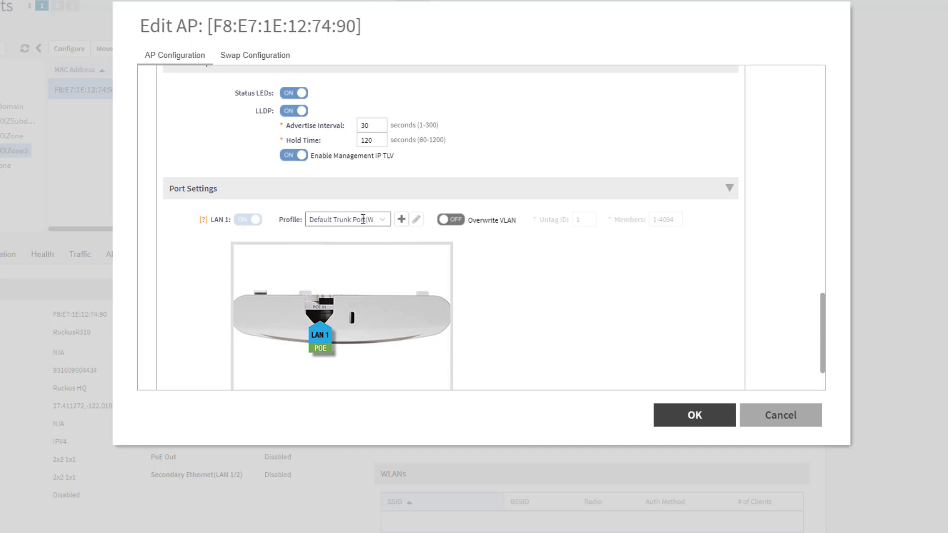
click(384, 224)
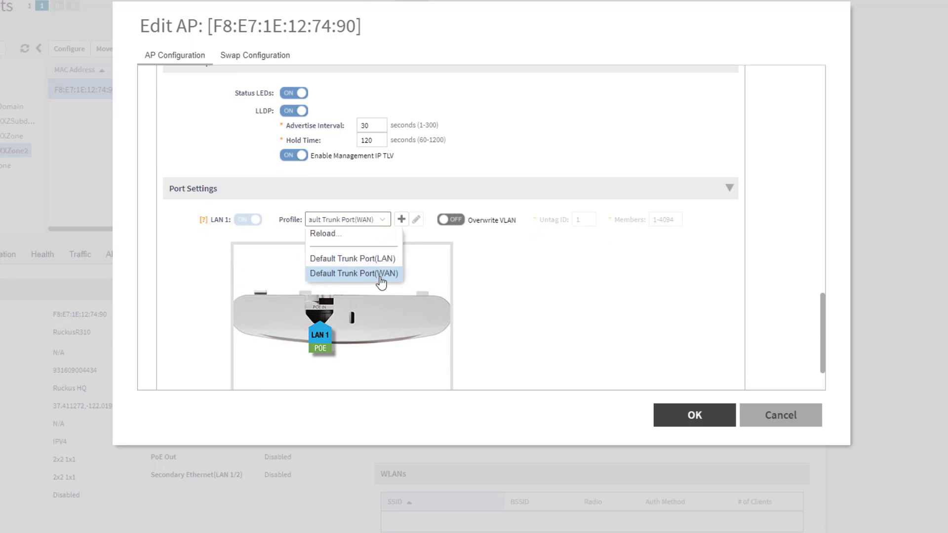
click(380, 275)
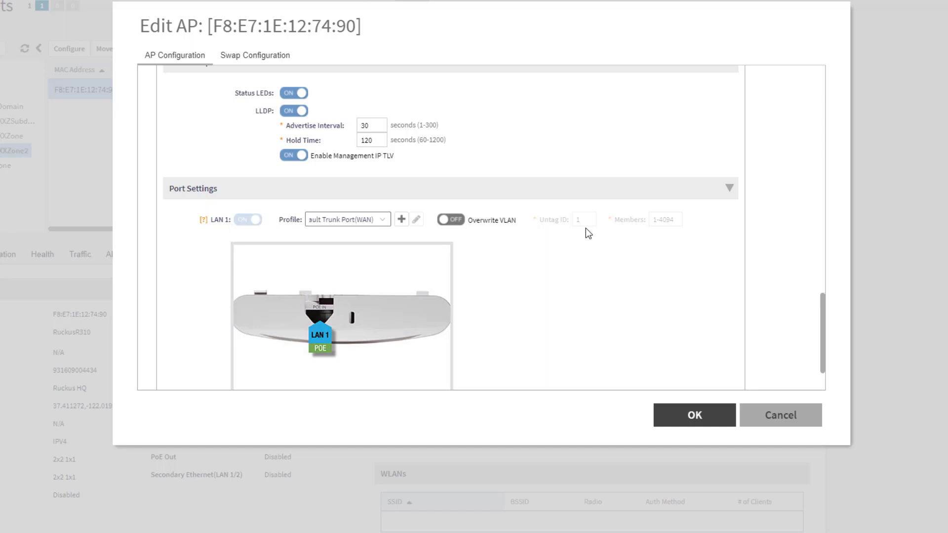
click(653, 238)
click(709, 417)
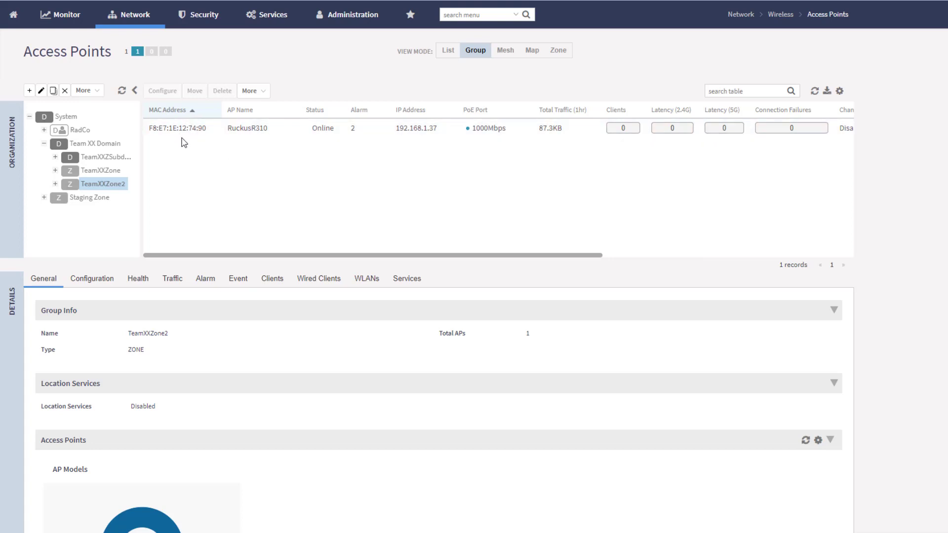
Step: Open Monitor's Wireless Clients list and refresh until the GuestAccess client on VLAN 20 appears
mouse_move(68, 18)
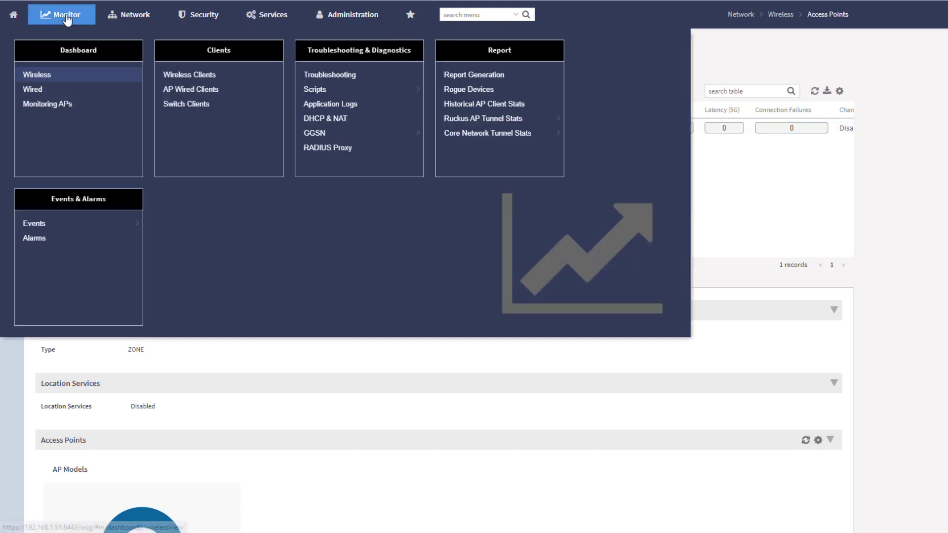
click(181, 75)
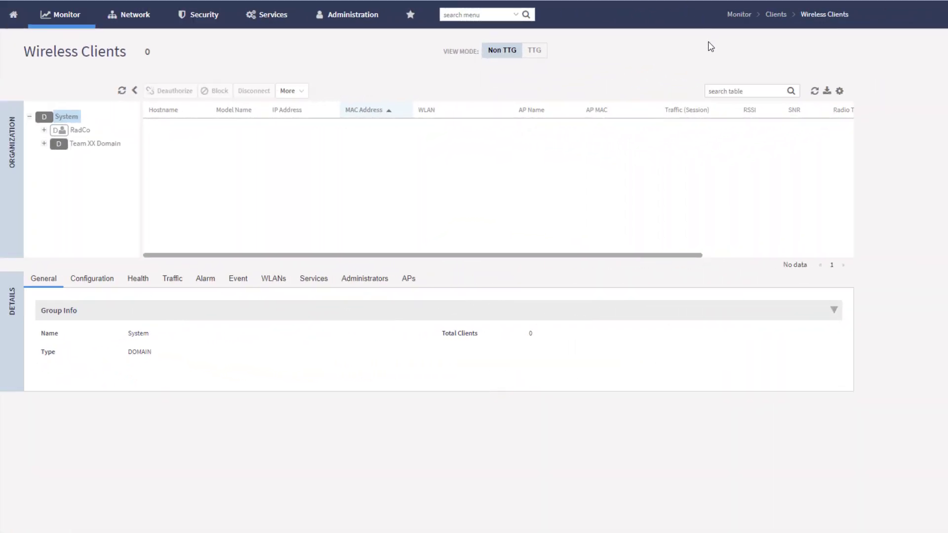
click(815, 93)
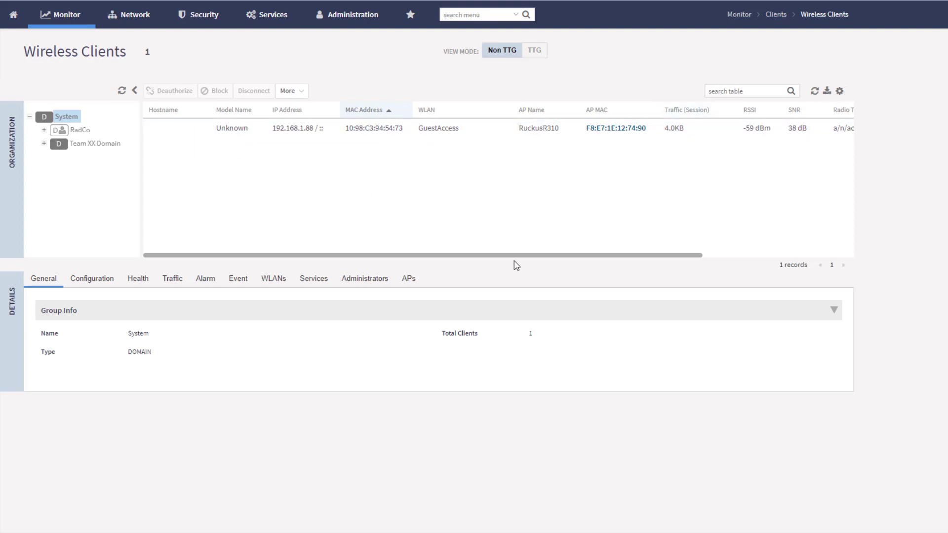
click(816, 93)
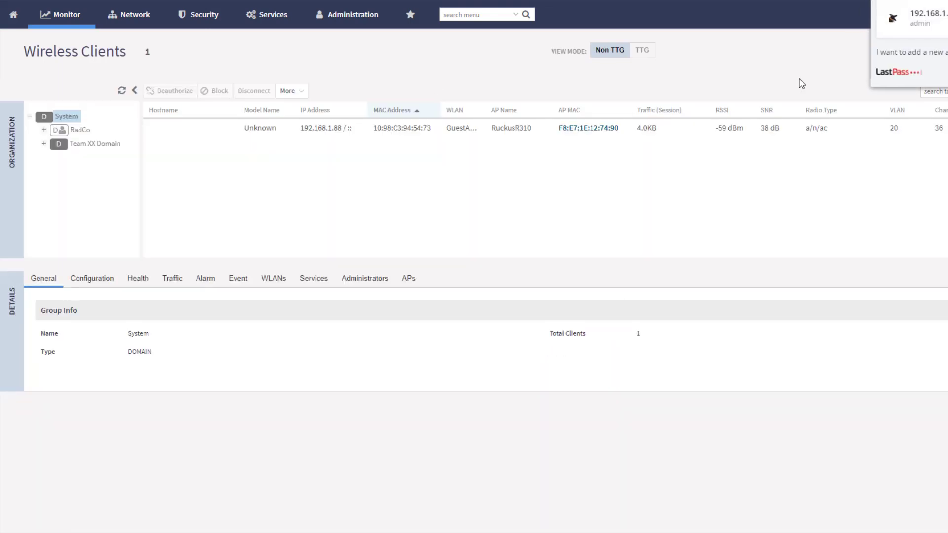
Step: Open the GuestAccess client's Client Info and select its MAC address for copying
click(251, 127)
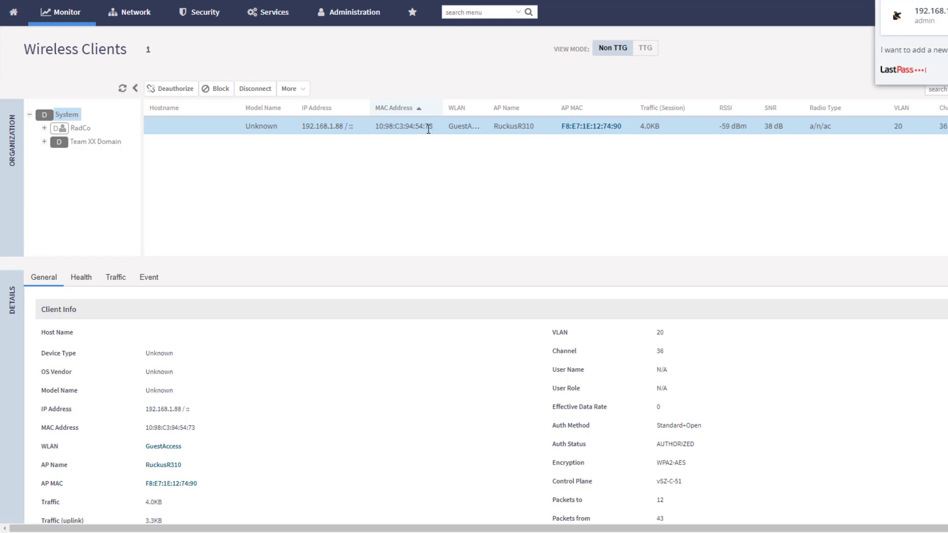
drag(433, 127, 379, 131)
Step: Open the ICX7150-C12 Switch's Troubleshooting tools from the Switches list
click(133, 19)
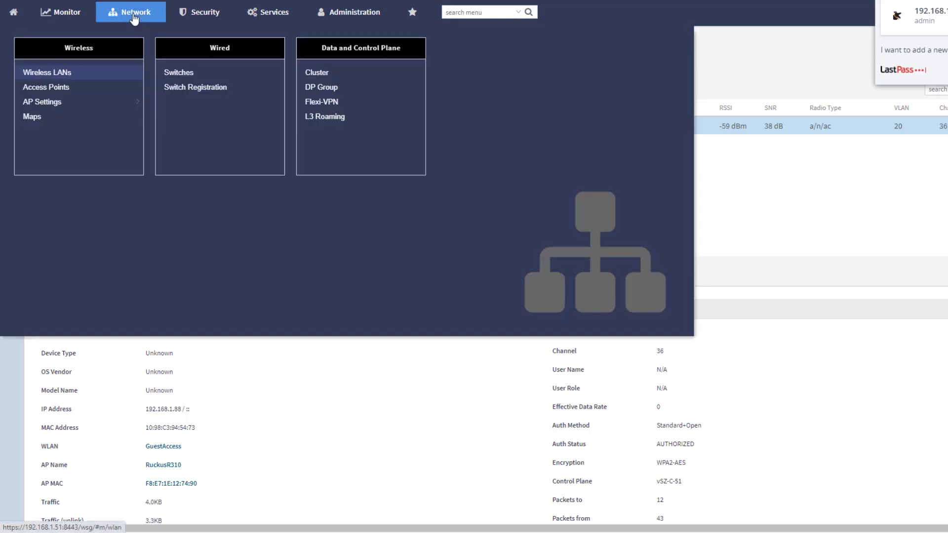
click(175, 74)
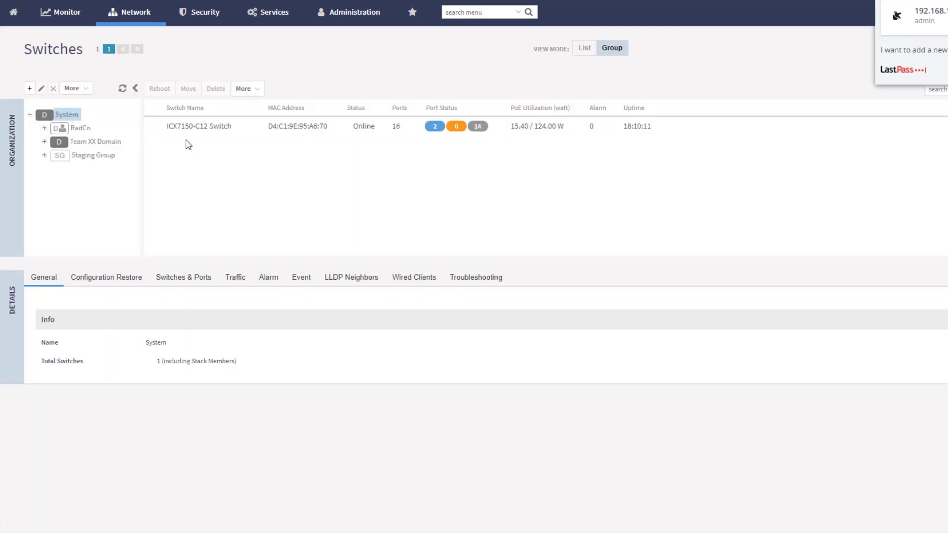
click(190, 127)
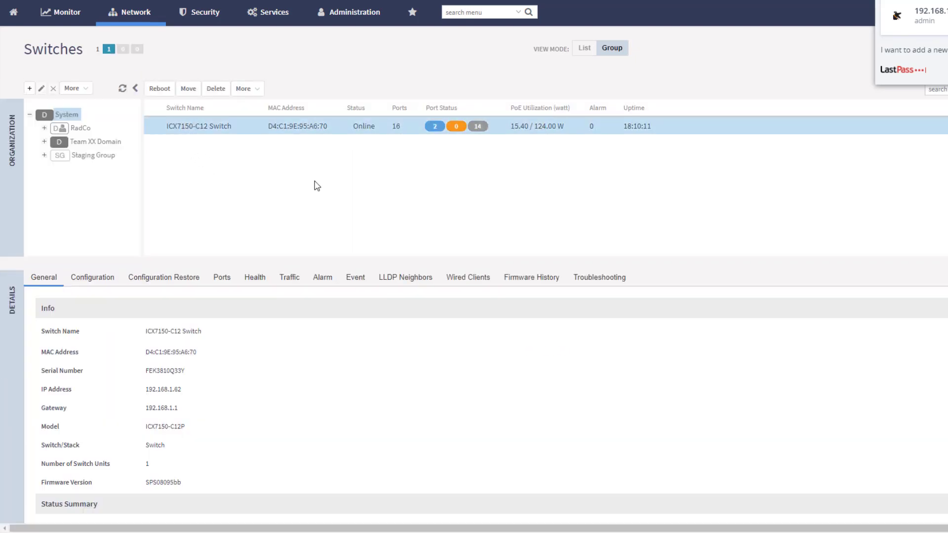
click(618, 278)
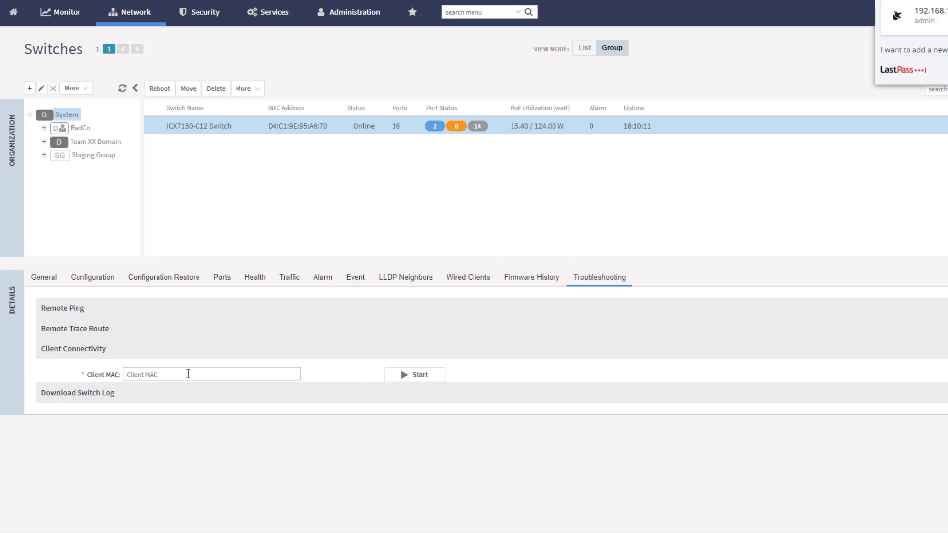
Step: Run a Client Connectivity trace on the pasted client MAC, reaching port Ethernet1/1/1
click(191, 374)
text(10:98:C3:94:54:73)
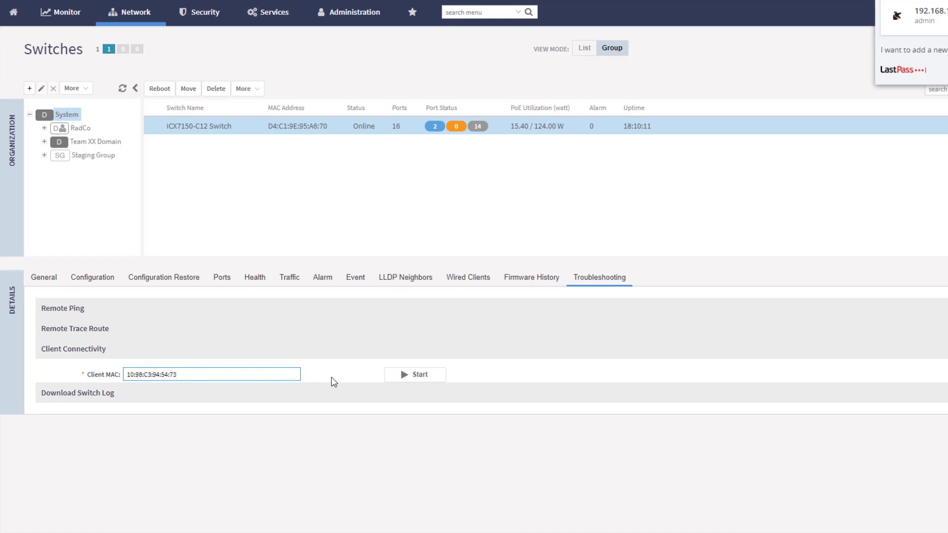
click(412, 375)
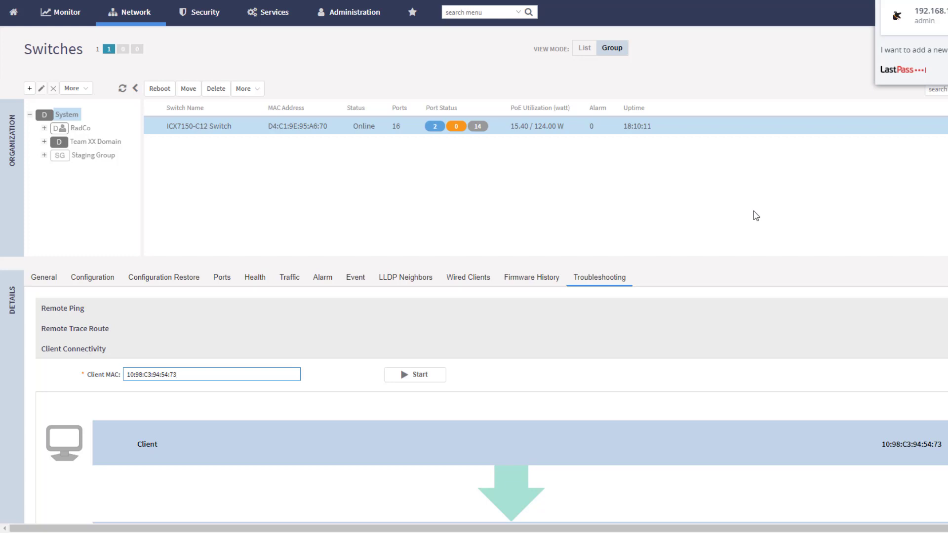
scroll(770, 209, down, 5)
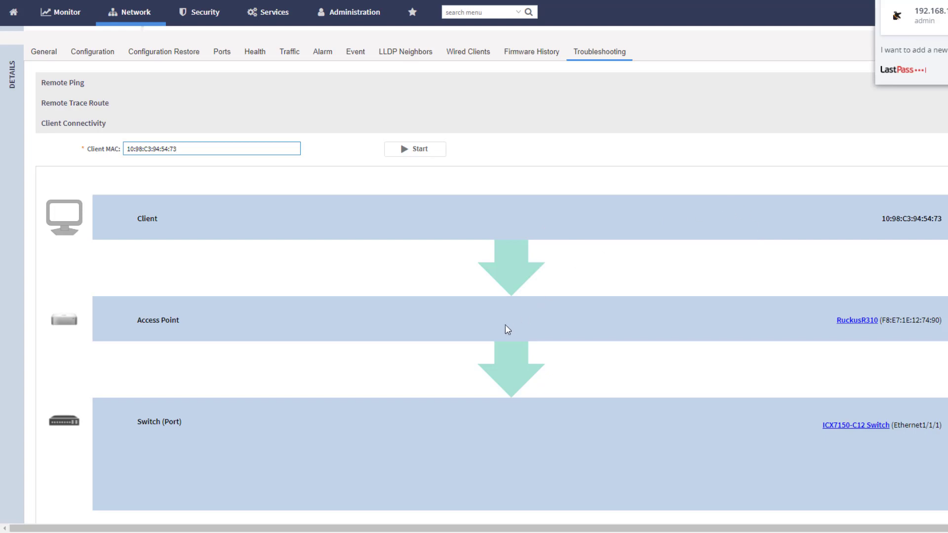
scroll(800, 311, down, 1)
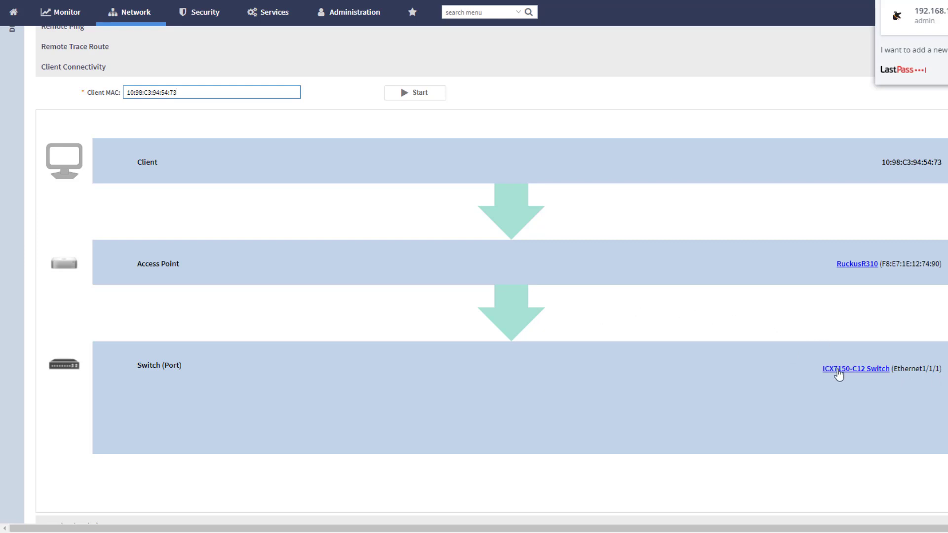
Step: Open the ICX7150-C12 Switch's Ports tab and check port 1/1/1 is Up with VLANs 1 and 20
click(838, 370)
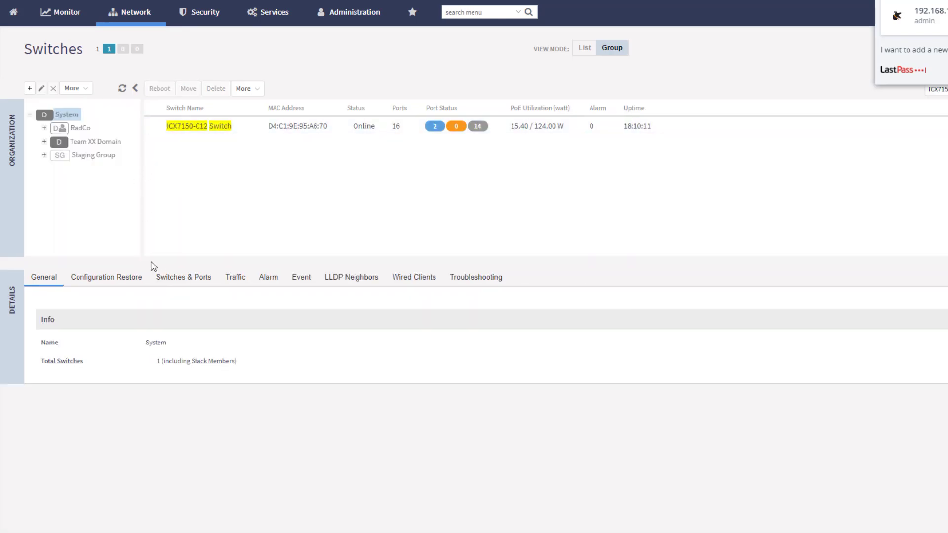
click(271, 128)
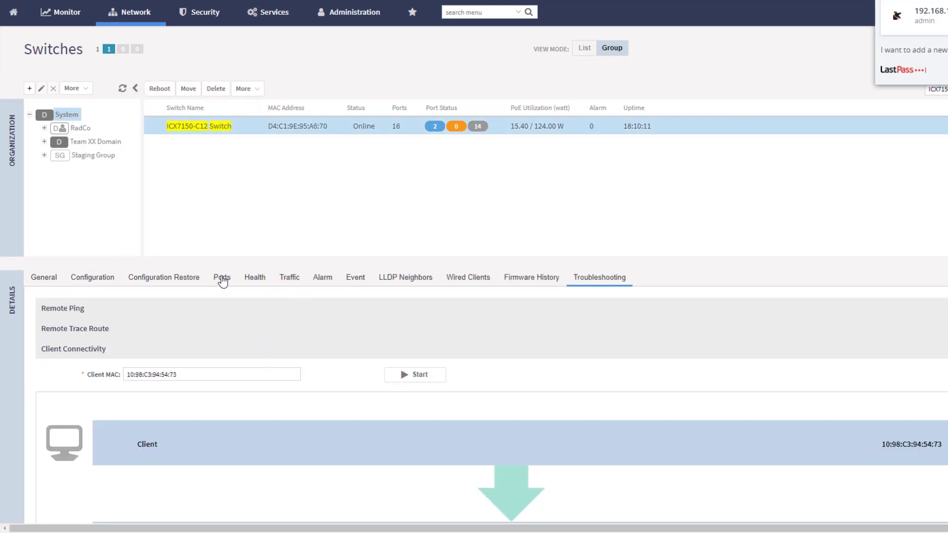
click(222, 278)
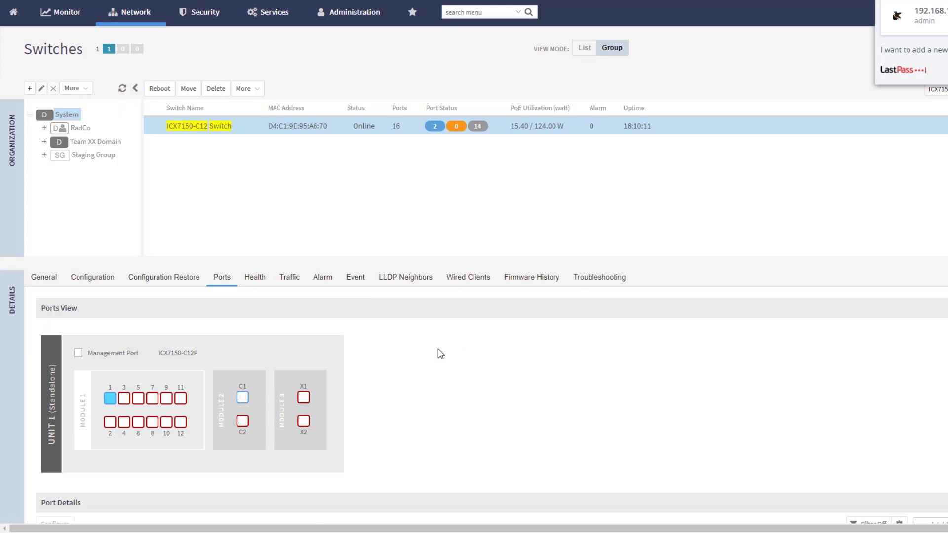
scroll(111, 340, down, 1)
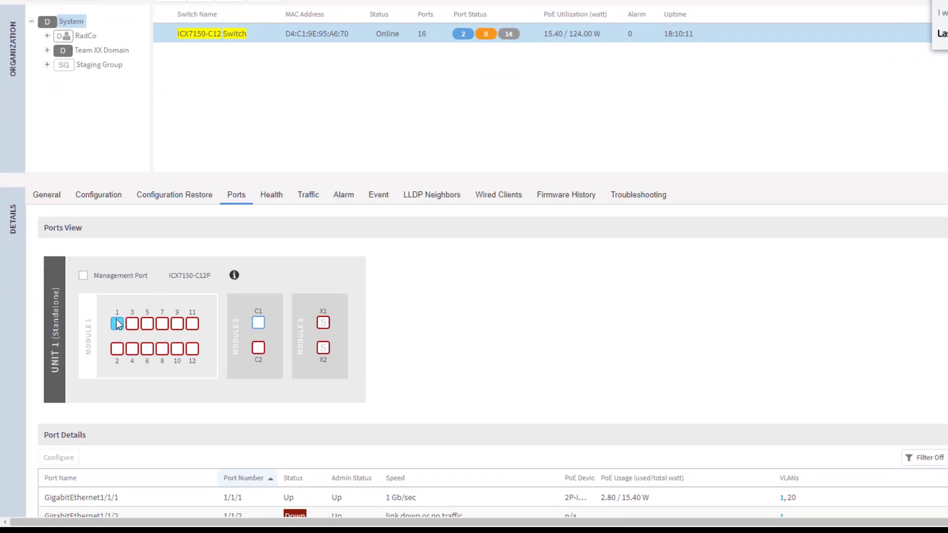
mouse_move(117, 324)
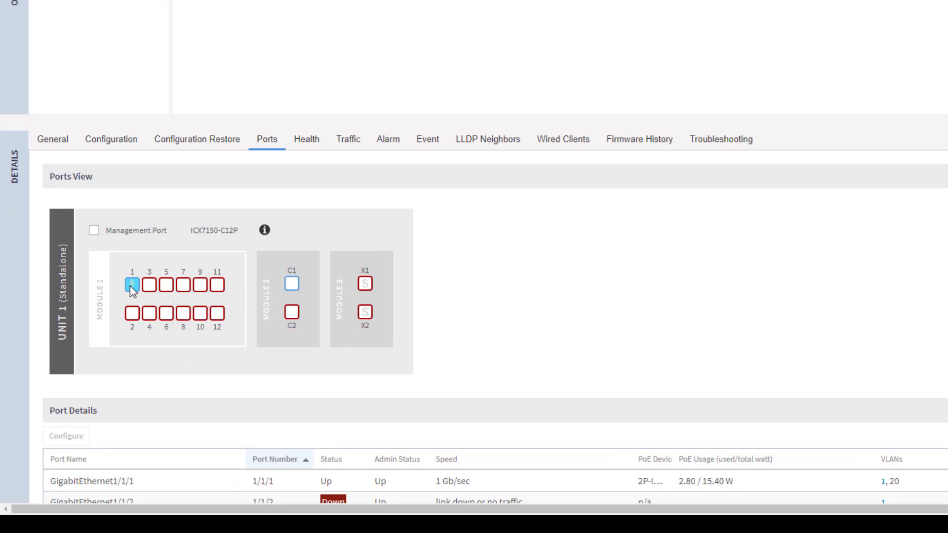
mouse_move(131, 285)
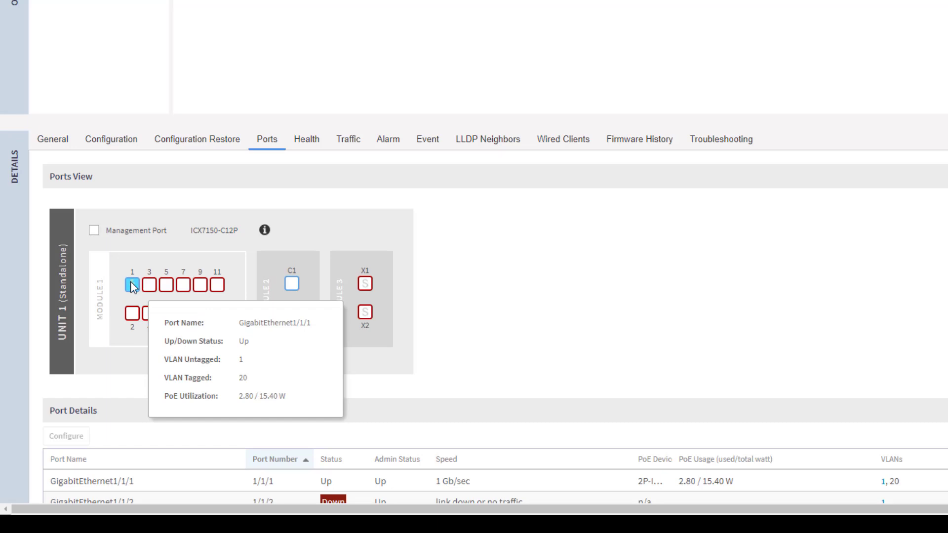
scroll(869, 240, down, 2)
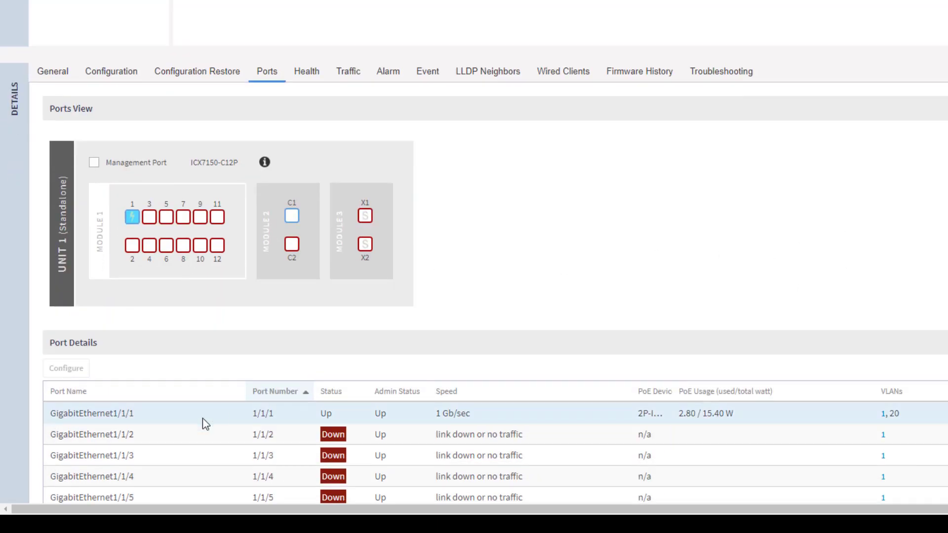